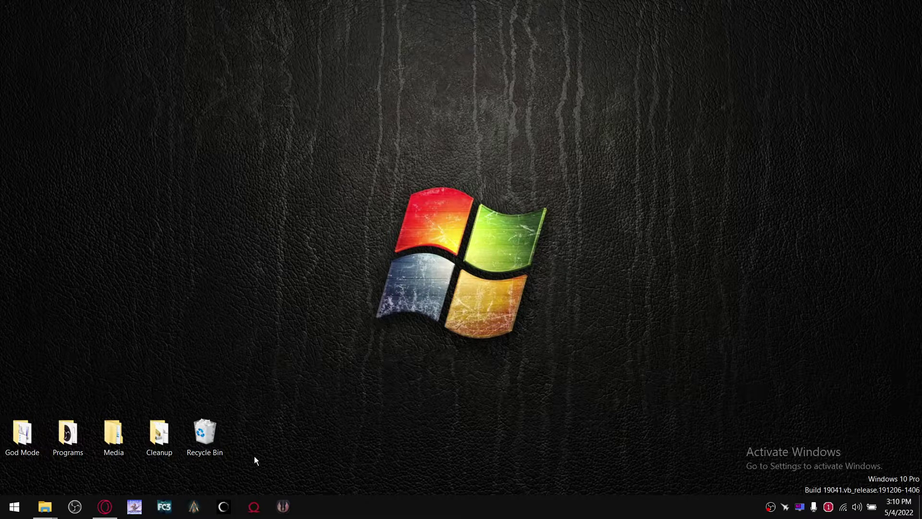
Open Opera GX, view the MSI Afterburner and GPU-Z download tabs, then close the browser.
{"action": "left_click", "coordinate": [97, 514]}
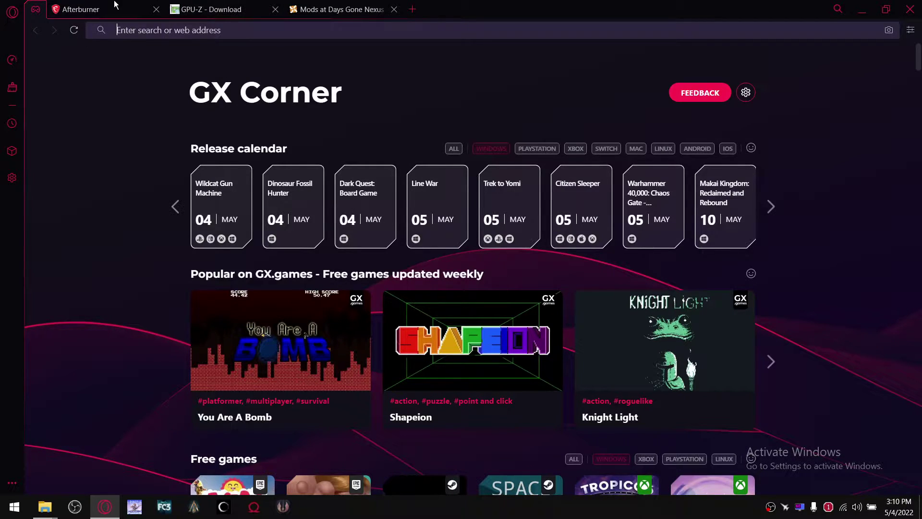
{"action": "left_click", "coordinate": [116, 6]}
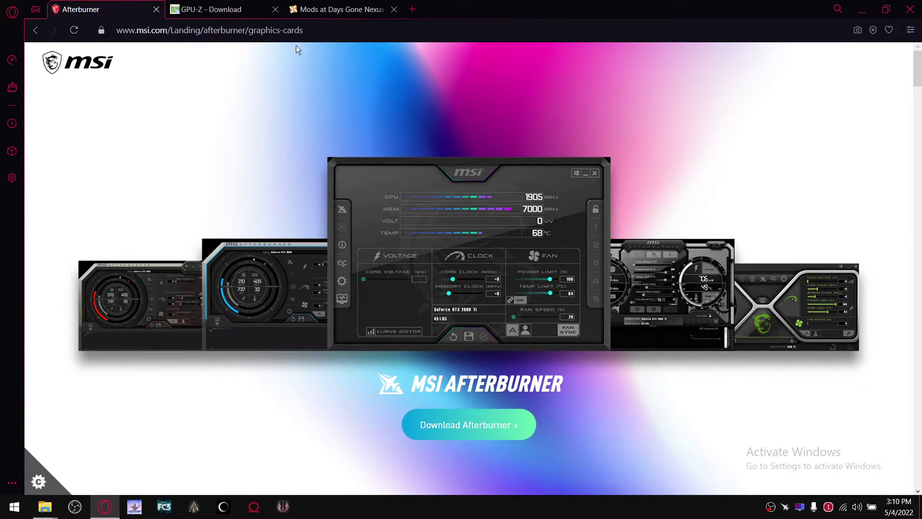
{"action": "left_click", "coordinate": [211, 10]}
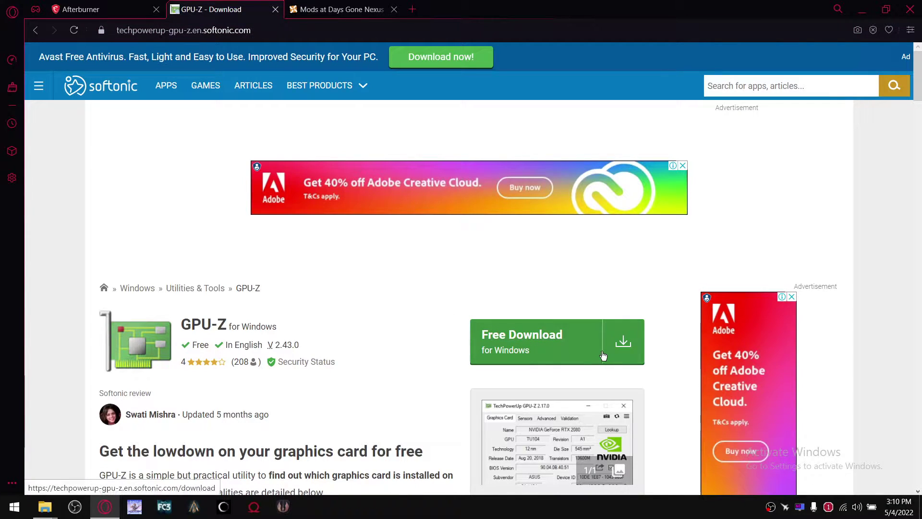
{"action": "left_click", "coordinate": [911, 10]}
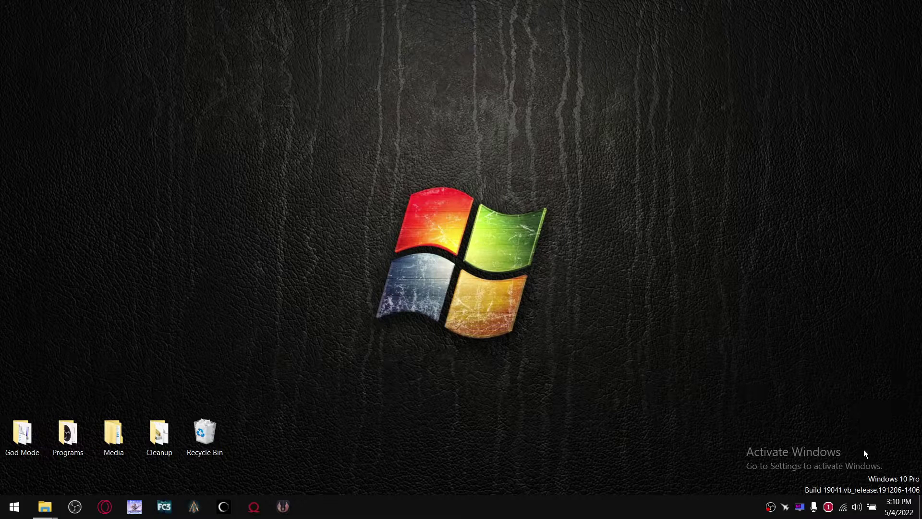
Open MSI Afterburner from the tray, check RivaTuner Statistics Server, then minimize RivaTuner.
{"action": "left_click", "coordinate": [785, 506]}
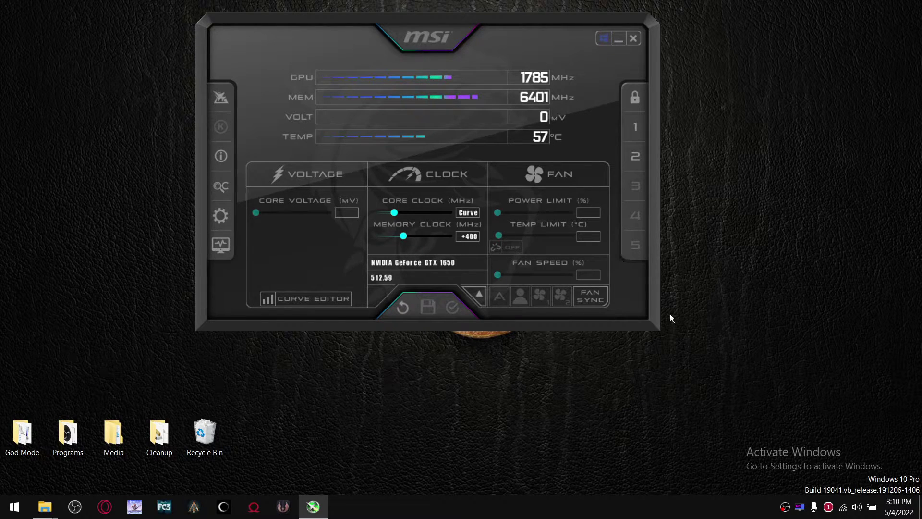
{"action": "left_click", "coordinate": [799, 506]}
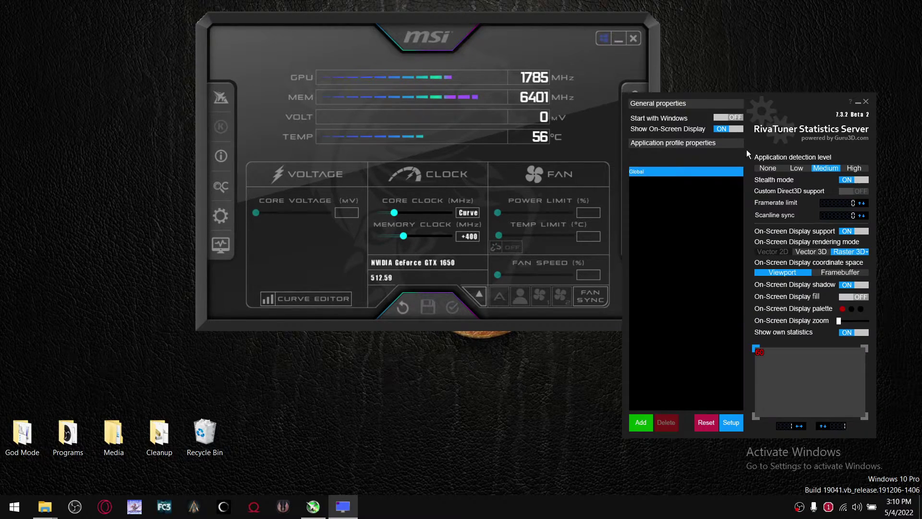
{"action": "left_click", "coordinate": [858, 102]}
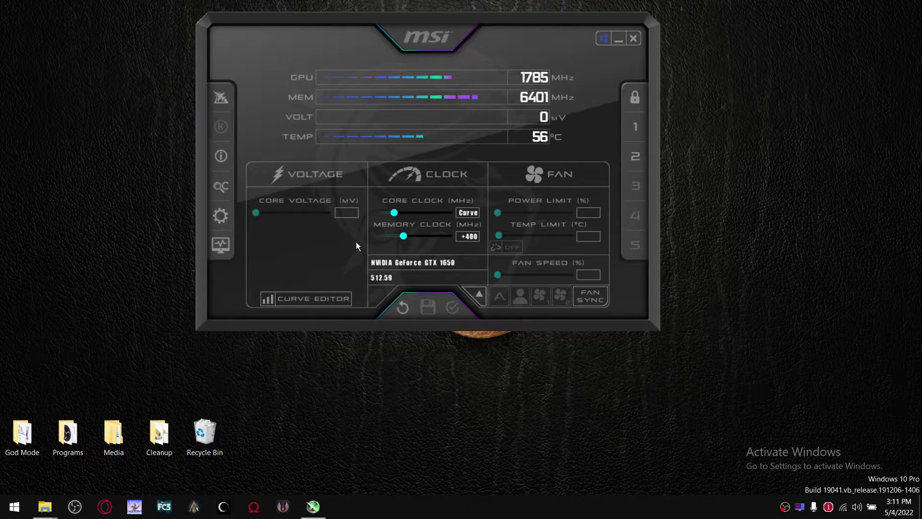
Open, close and reopen MSI Afterburner properties on the General settings page.
{"action": "left_click", "coordinate": [221, 216]}
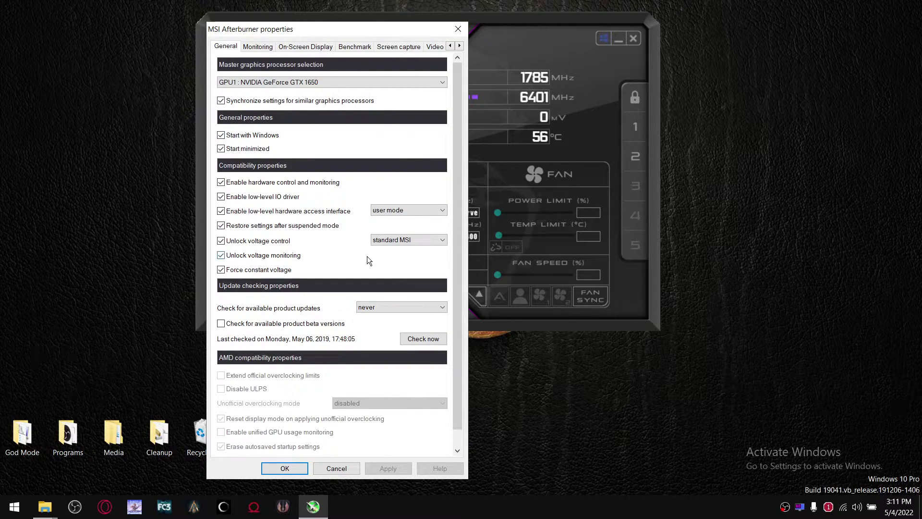
{"action": "left_click", "coordinate": [458, 30]}
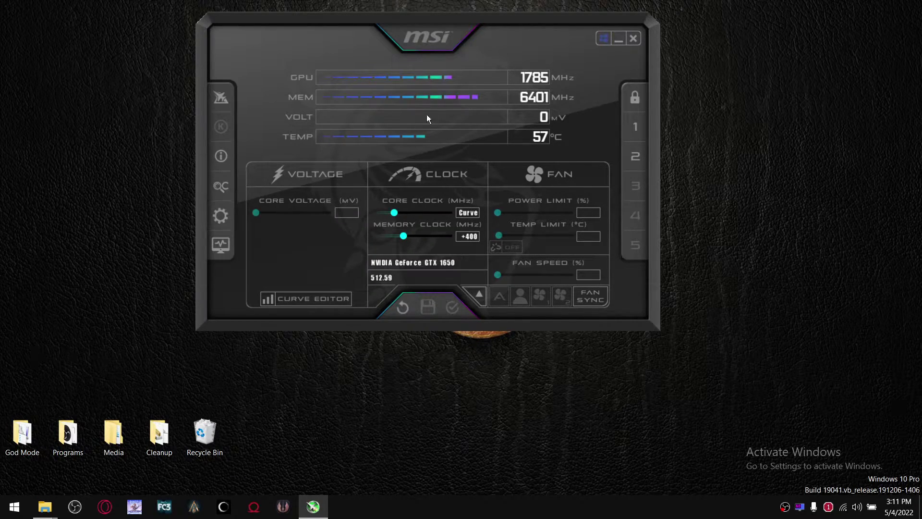
{"action": "left_click", "coordinate": [229, 215]}
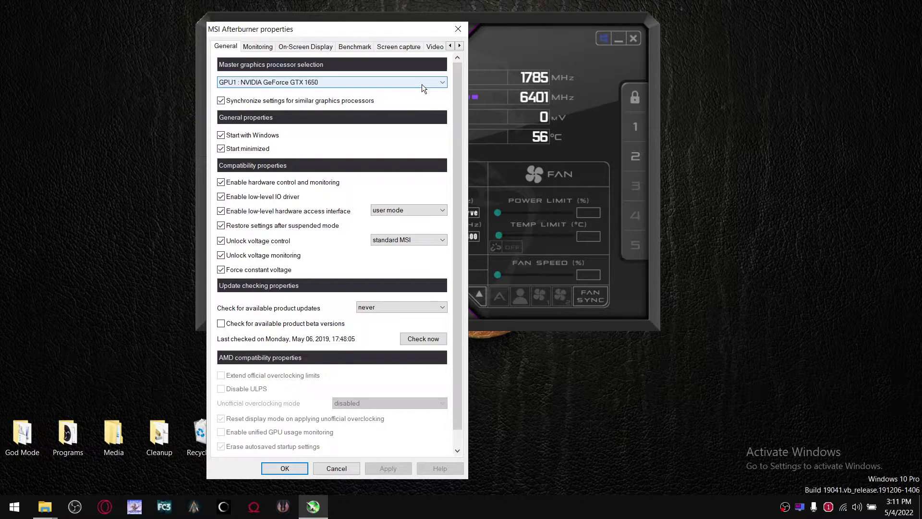
On the Monitoring tab, check the GPU1 memory clock, memory usage and CPU clock graphs show in OSD.
{"action": "left_click", "coordinate": [260, 46]}
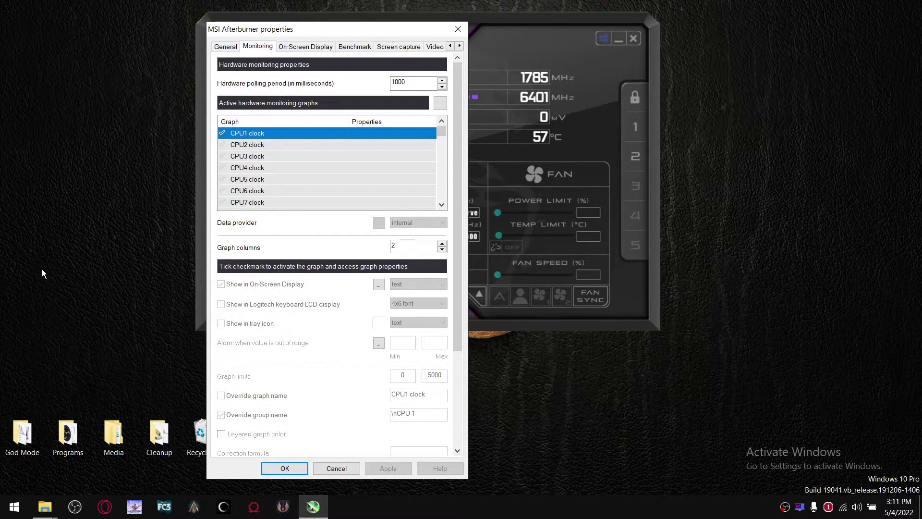
{"action": "left_click", "coordinate": [441, 206]}
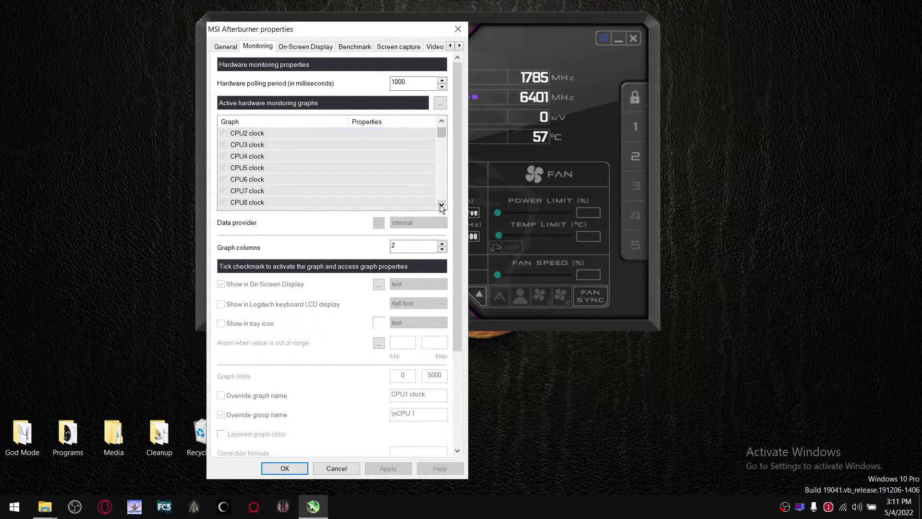
{"action": "left_click_drag", "start_coordinate": [441, 205], "coordinate": [441, 205]}
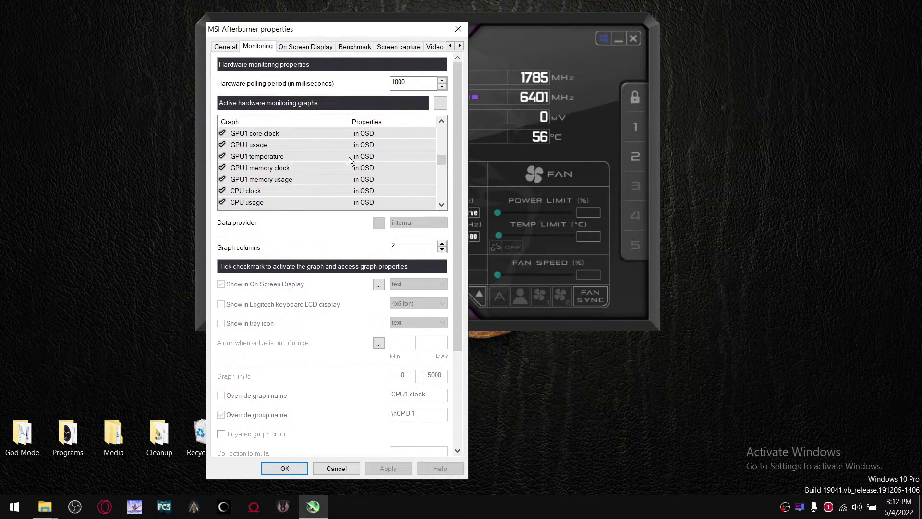
{"action": "left_click", "coordinate": [233, 173]}
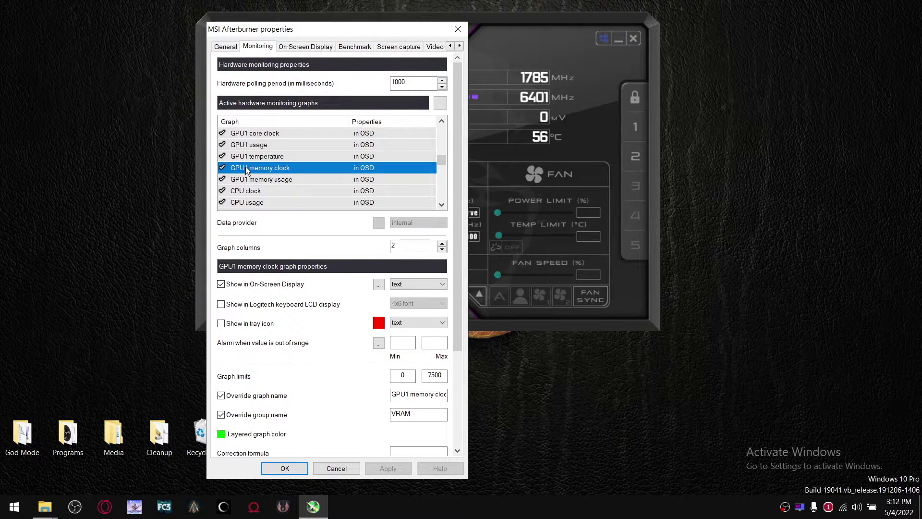
{"action": "left_click", "coordinate": [240, 178]}
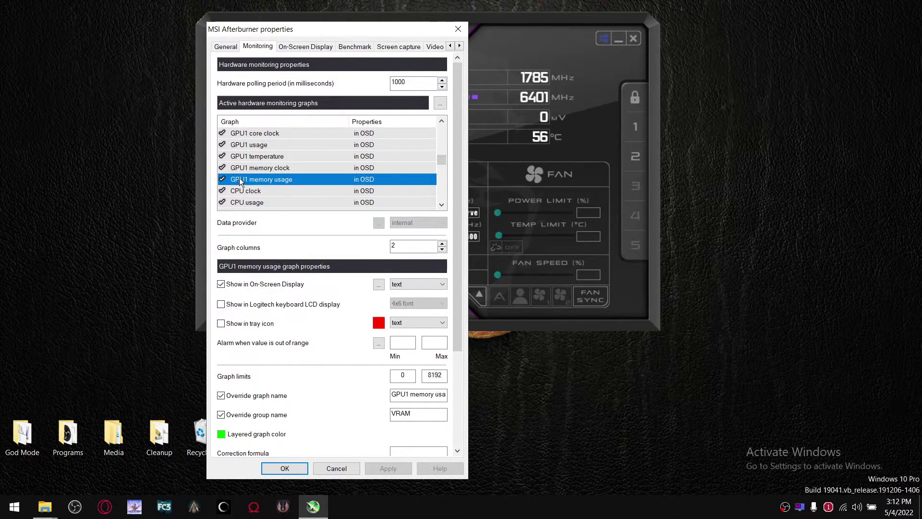
{"action": "left_click", "coordinate": [244, 191]}
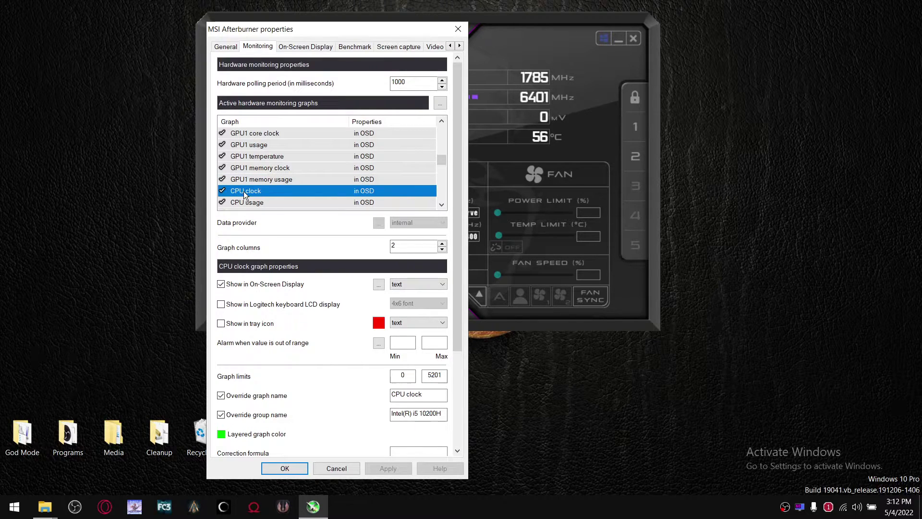
Check the CPU temperature, RAM usage and Framerate graphs show in OSD, then confirm with OK.
{"action": "left_click", "coordinate": [441, 204]}
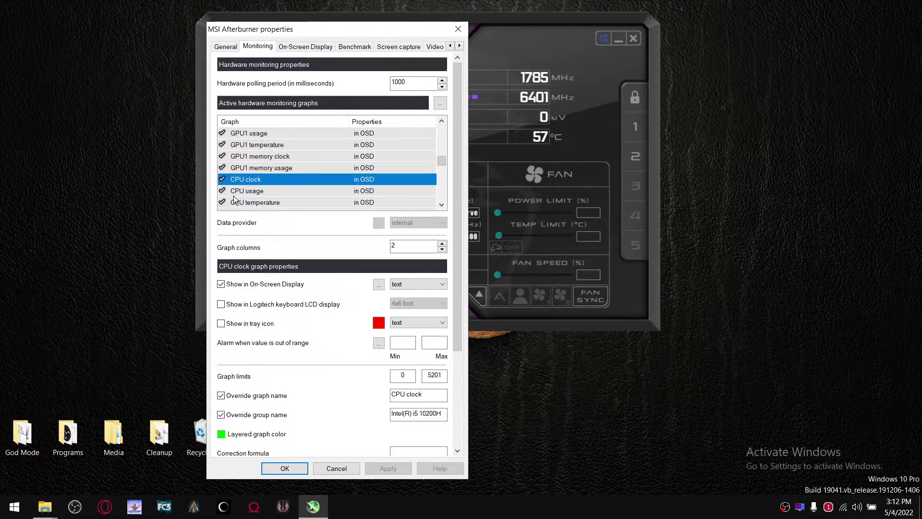
{"action": "left_click", "coordinate": [239, 205]}
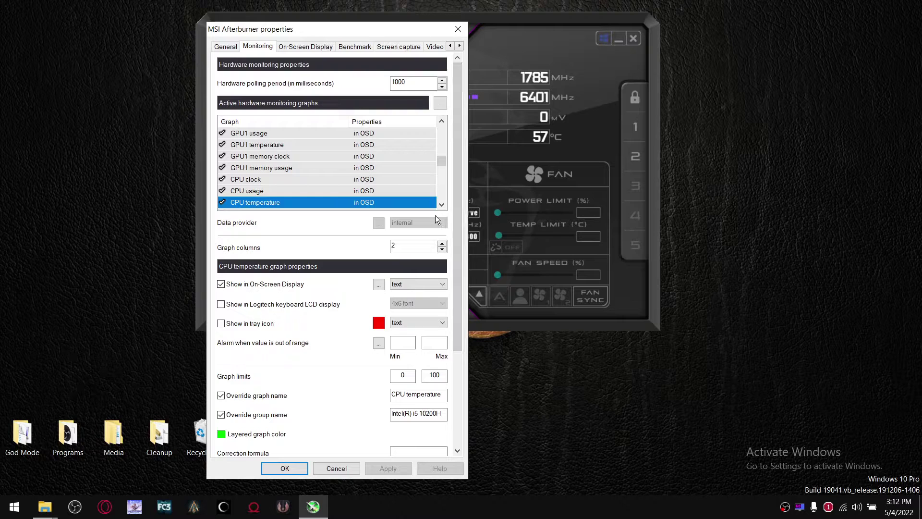
{"action": "left_click", "coordinate": [442, 207]}
{"action": "left_click", "coordinate": [270, 203]}
{"action": "left_click", "coordinate": [442, 206]}
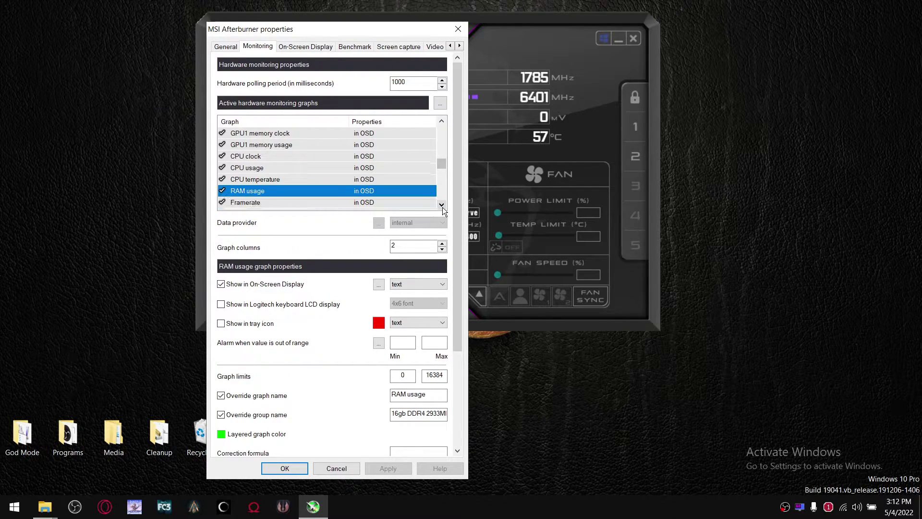
{"action": "left_click", "coordinate": [237, 203]}
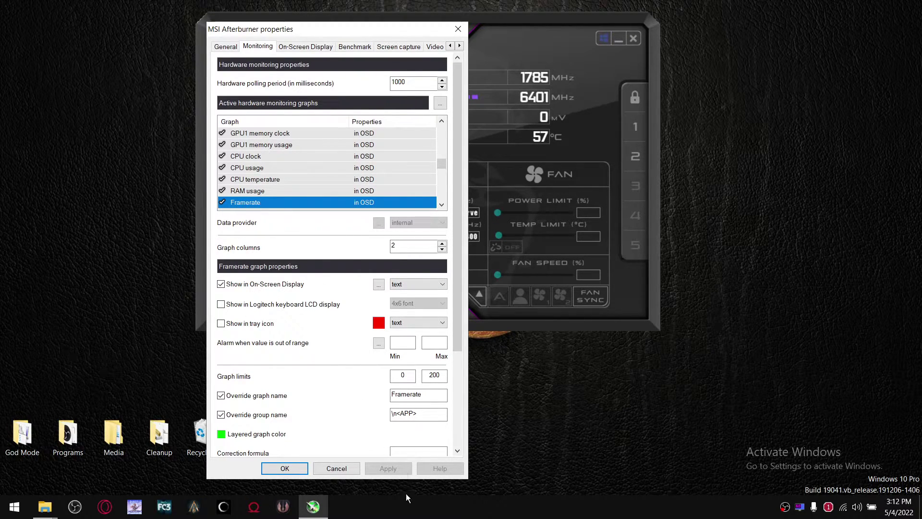
{"action": "left_click", "coordinate": [303, 470]}
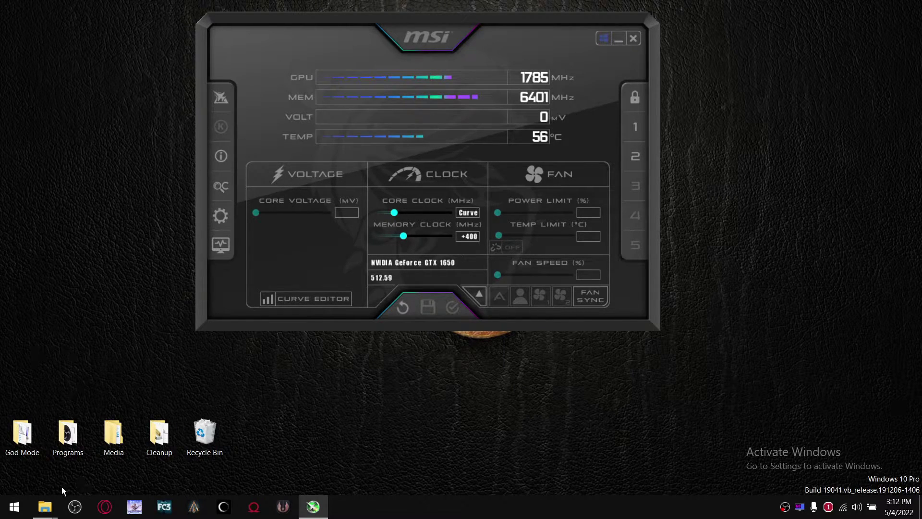
Launch TechPowerUp GPU-Z from the Programs folder window.
{"action": "mouse_move", "coordinate": [46, 505]}
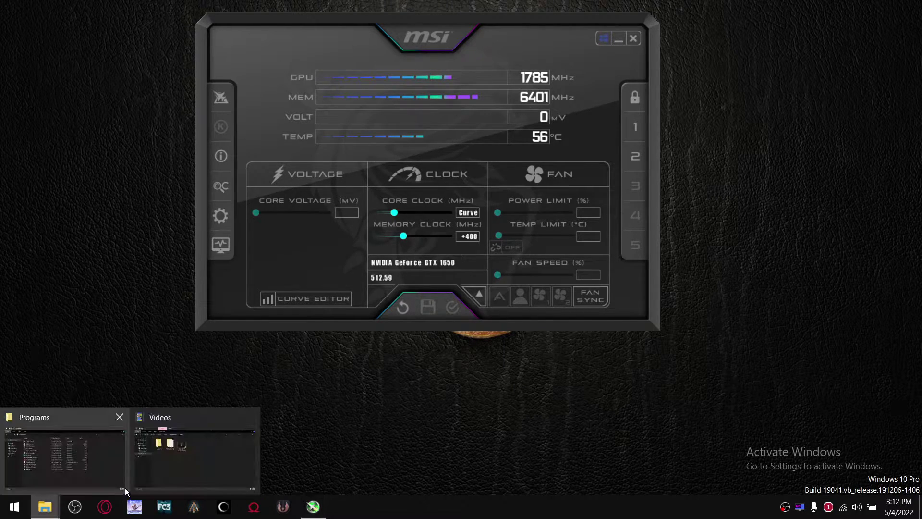
{"action": "left_click", "coordinate": [68, 445]}
{"action": "left_click", "coordinate": [362, 225]}
{"action": "double_click", "coordinate": [361, 224]}
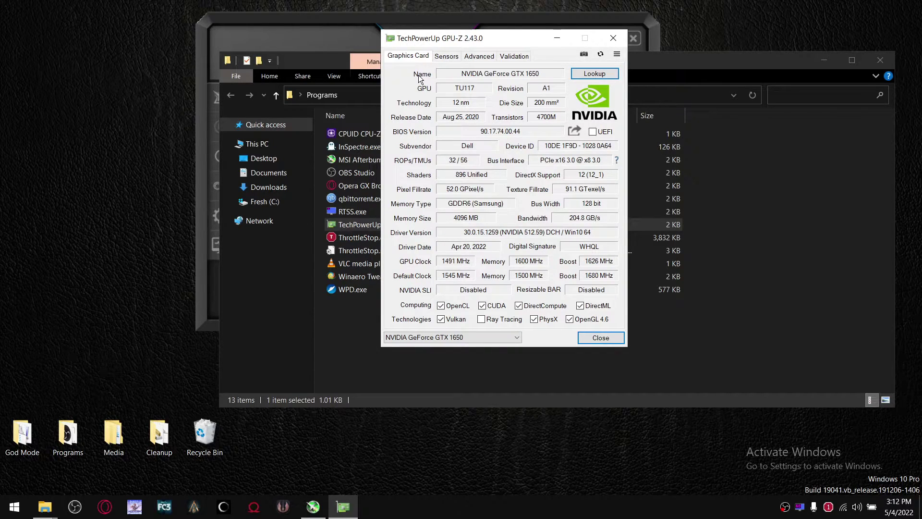
Read GPU-Z's Name and Boost fields, confirming the GTX 1650's 1680 MHz stock boost clock.
{"action": "mouse_move", "coordinate": [524, 80]}
{"action": "mouse_move", "coordinate": [594, 280]}
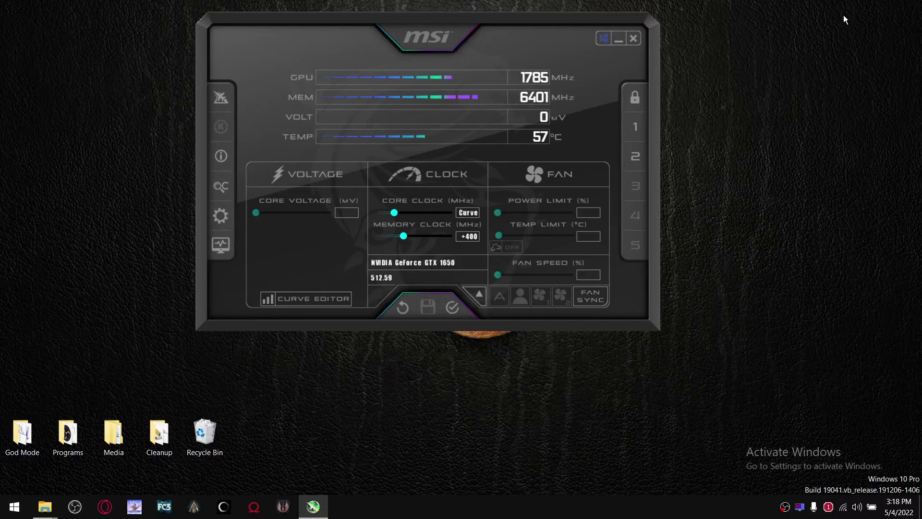
In the Curve Editor, nudge up the 900 mV point and lock voltage there with L.
{"action": "left_click", "coordinate": [311, 304]}
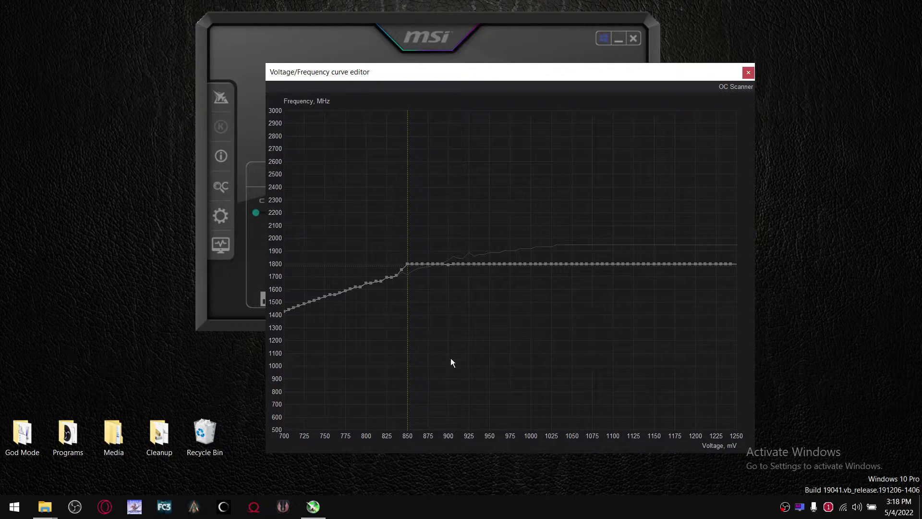
{"action": "mouse_move", "coordinate": [449, 267]}
{"action": "mouse_move", "coordinate": [449, 267]}
{"action": "left_mouse_down"}
{"action": "mouse_move", "coordinate": [449, 281]}
{"action": "mouse_move", "coordinate": [448, 252]}
{"action": "mouse_move", "coordinate": [450, 280]}
{"action": "mouse_move", "coordinate": [450, 265]}
{"action": "left_mouse_up"}
{"action": "key", "text": "l"}
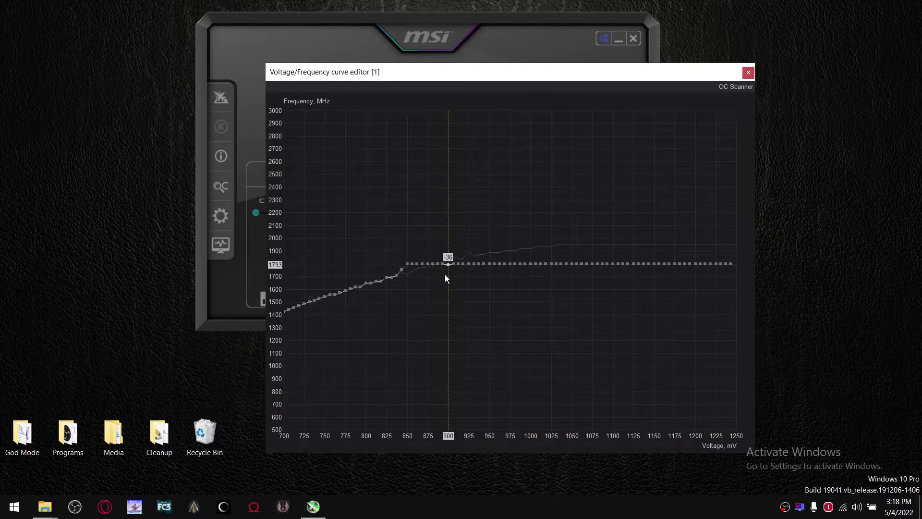
Close and reopen the curve editor, then select the 900 mV point to confirm it reads 1800 MHz.
{"action": "left_click", "coordinate": [749, 73]}
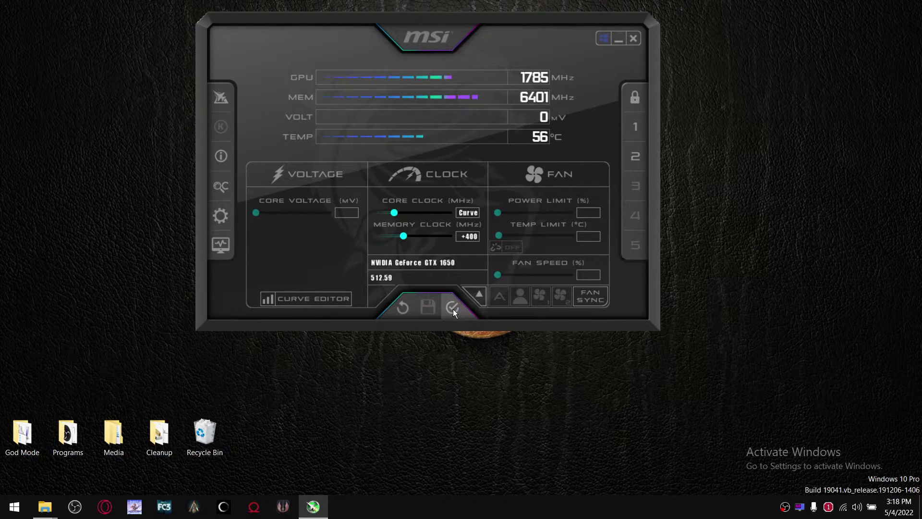
{"action": "left_click", "coordinate": [315, 299]}
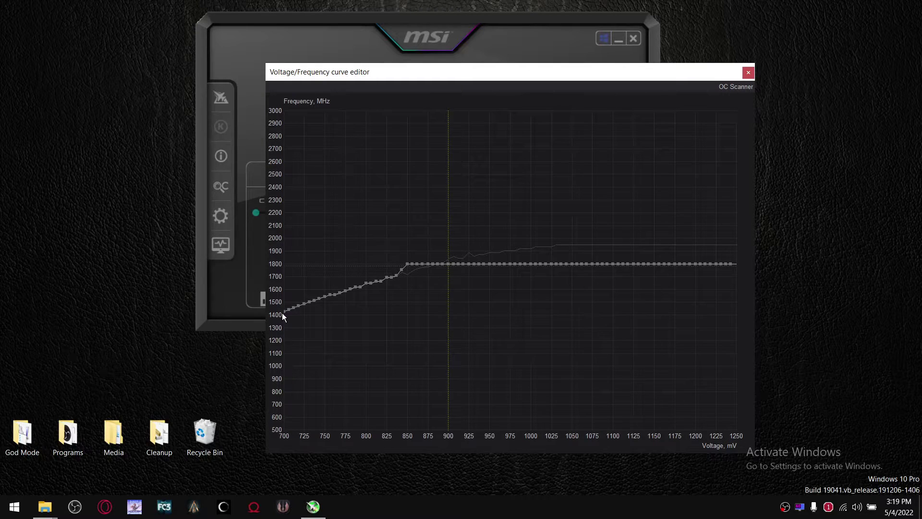
{"action": "left_click", "coordinate": [448, 265]}
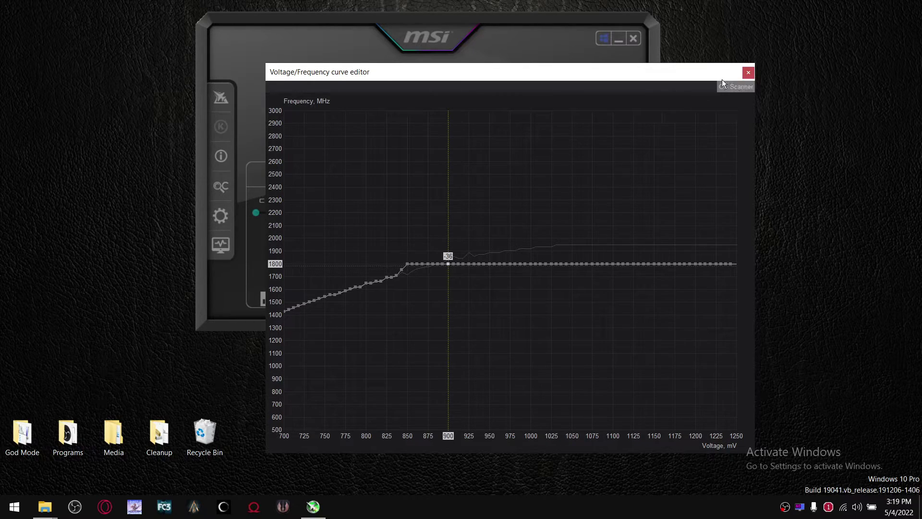
Close the Voltage/Frequency curve editor, leaving core clock on Curve at 1785 MHz.
{"action": "left_click", "coordinate": [748, 72]}
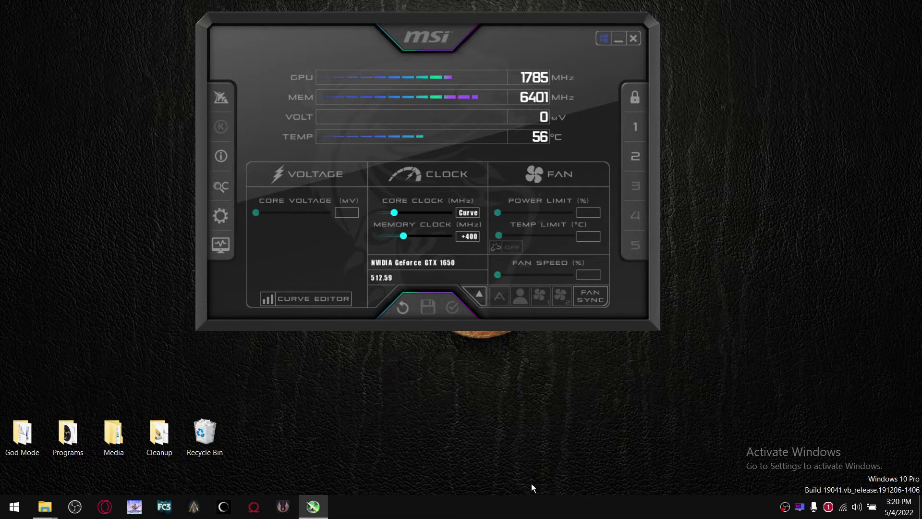
Lock the voltage at the 875 mV curve point with L, then close the curve editor.
{"action": "left_click", "coordinate": [316, 299]}
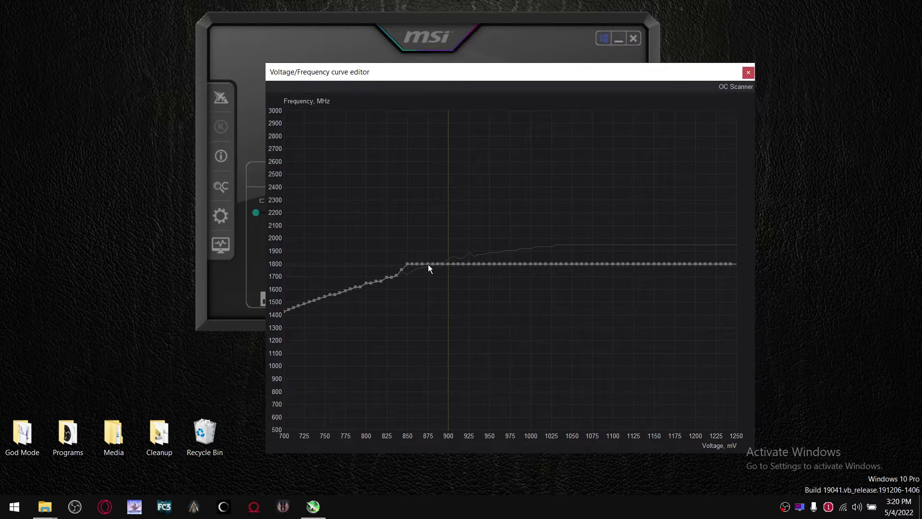
{"action": "mouse_move", "coordinate": [428, 264]}
{"action": "key", "text": "l"}
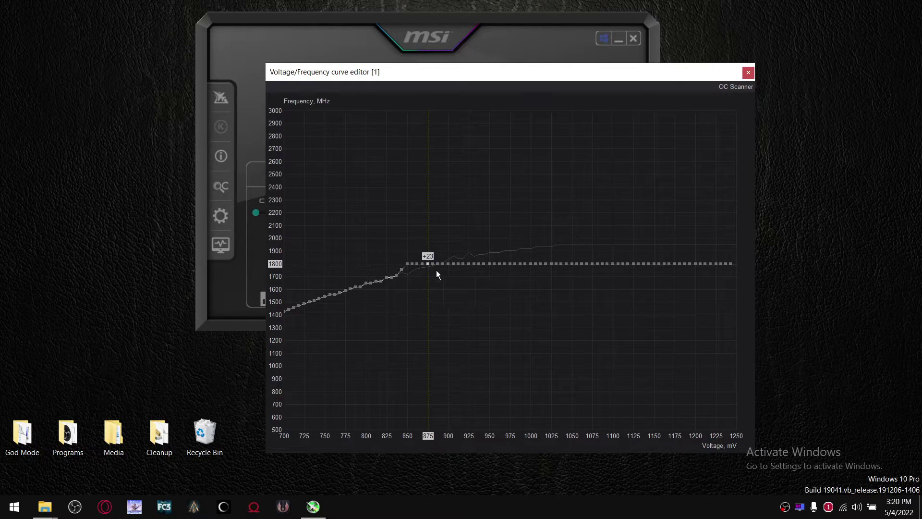
{"action": "left_click", "coordinate": [747, 76]}
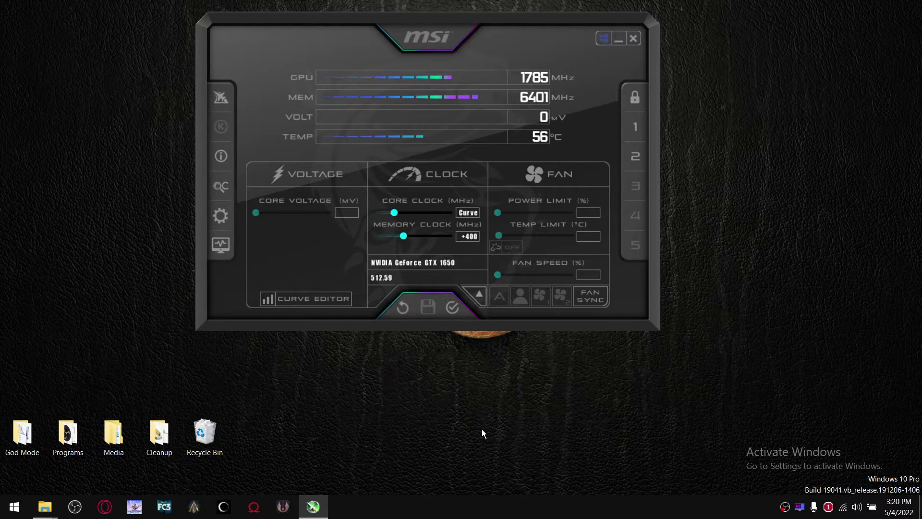
Lock the GTX 1650's V/F curve at the 850 mV point, about 1800 MHz, in the Curve Editor.
{"action": "left_click", "coordinate": [617, 39]}
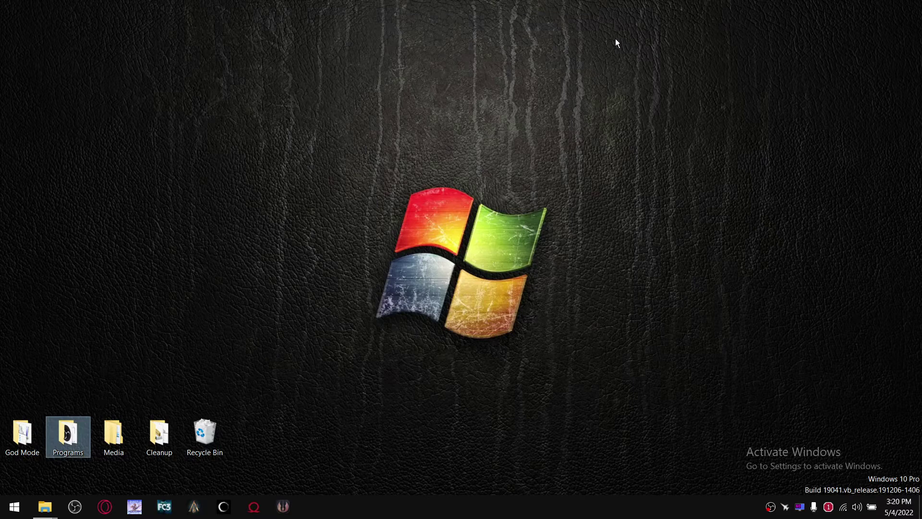
{"action": "left_click", "coordinate": [785, 507]}
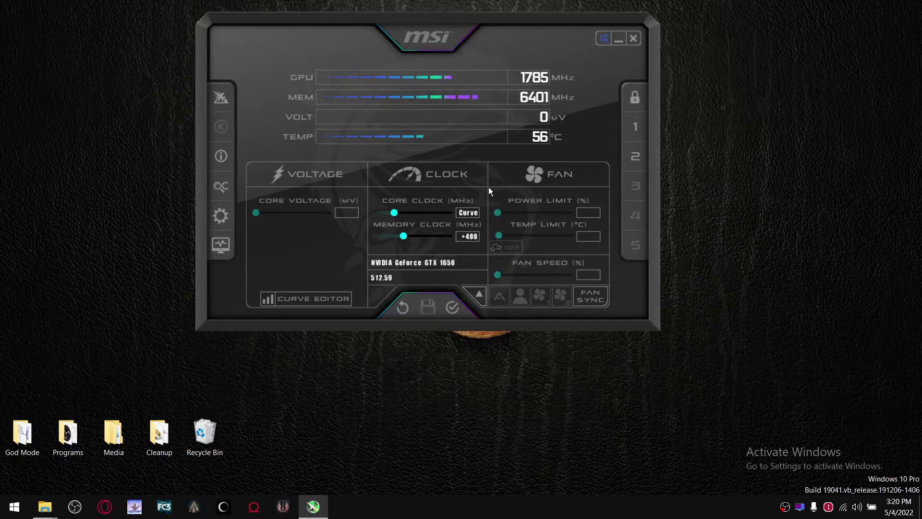
{"action": "left_click", "coordinate": [311, 297]}
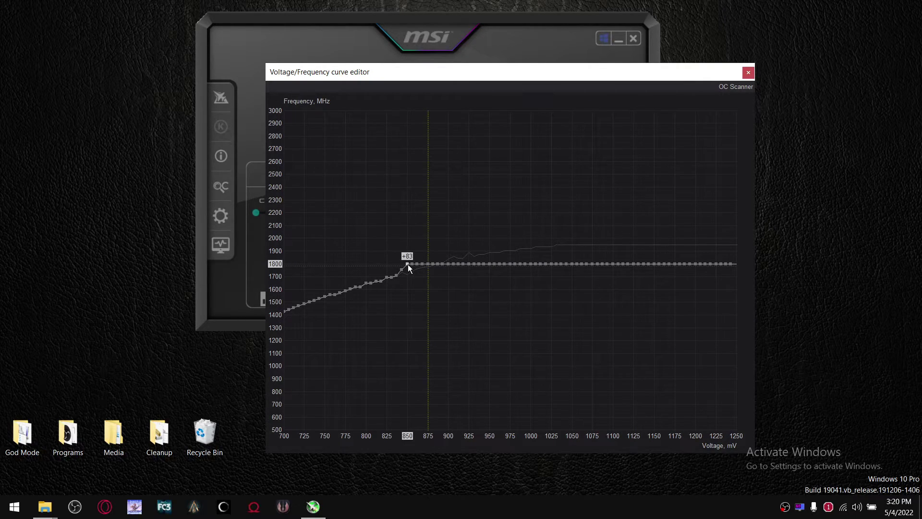
{"action": "key", "text": "l"}
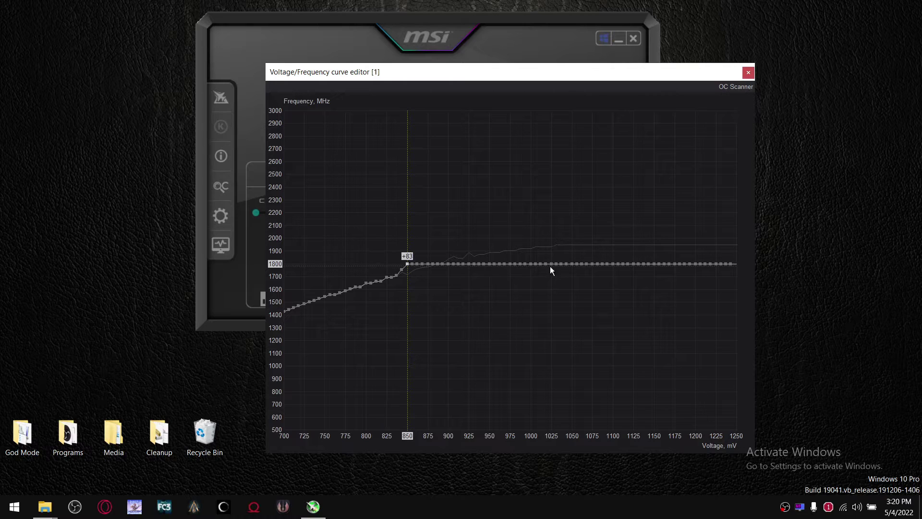
{"action": "left_click", "coordinate": [749, 72]}
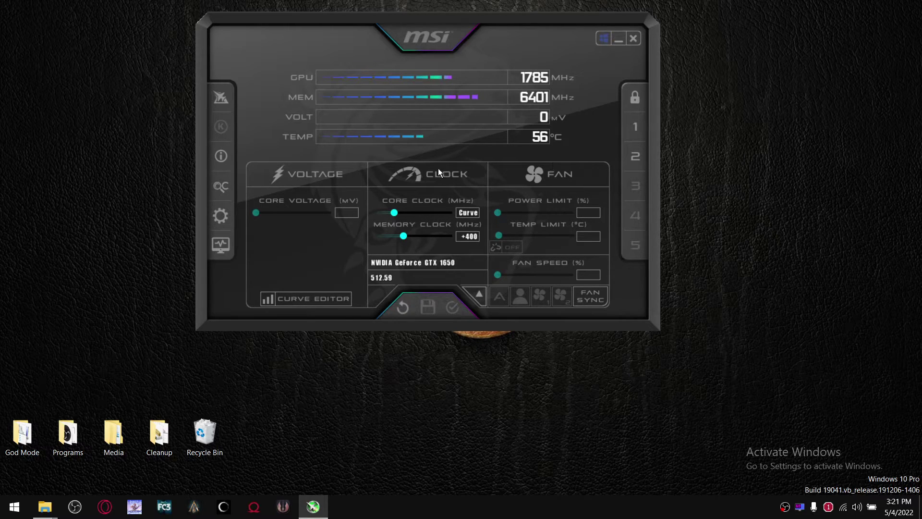
Recheck the Curve Editor to confirm the 850 mV lock line is still in place.
{"action": "left_click", "coordinate": [307, 300]}
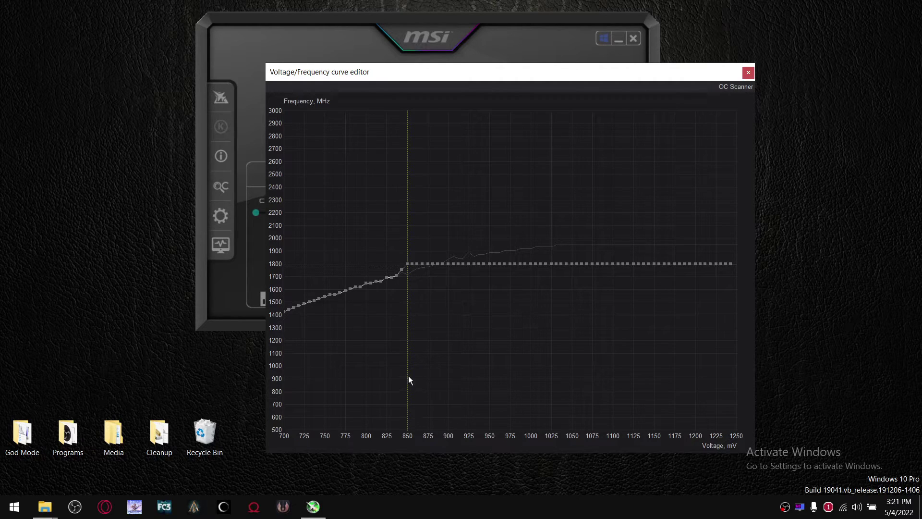
{"action": "left_click", "coordinate": [748, 73]}
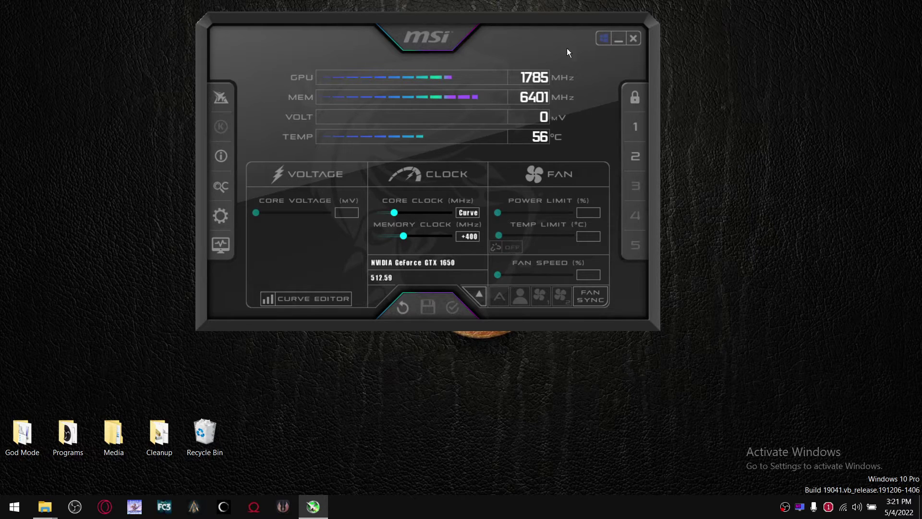
Minimize Afterburner and deselect the Programs icon on the desktop.
{"action": "left_click", "coordinate": [622, 38]}
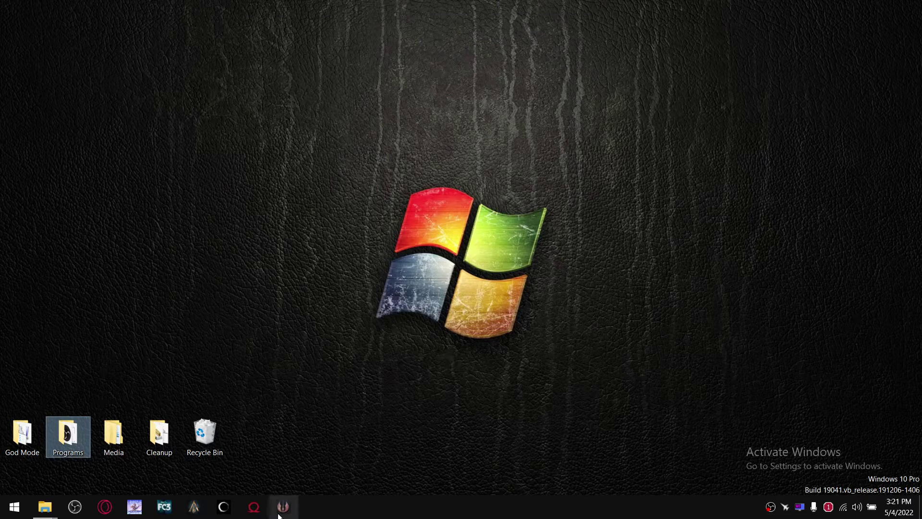
{"action": "left_click", "coordinate": [275, 475]}
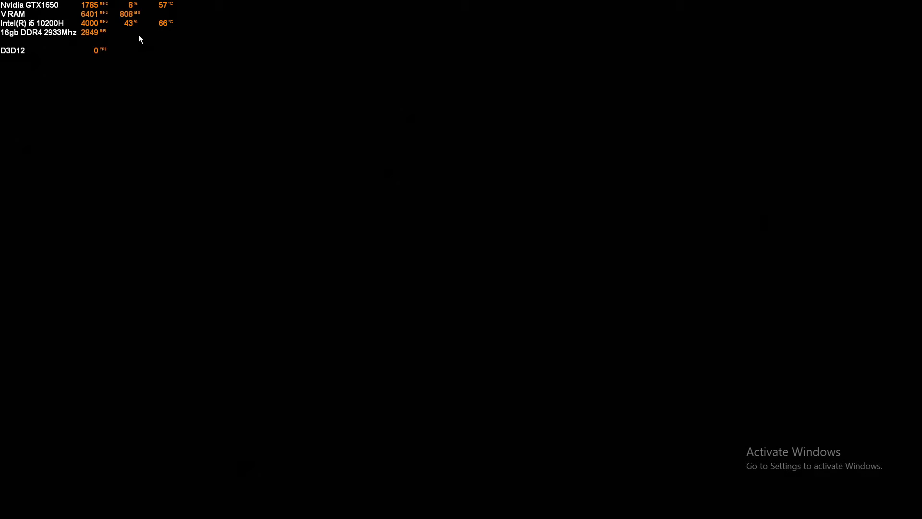
Lower the system volume to 36, check the 1785 MHz overlay, and choose QUIT GAME.
{"action": "key", "text": "XF86AudioLowerVolume"}
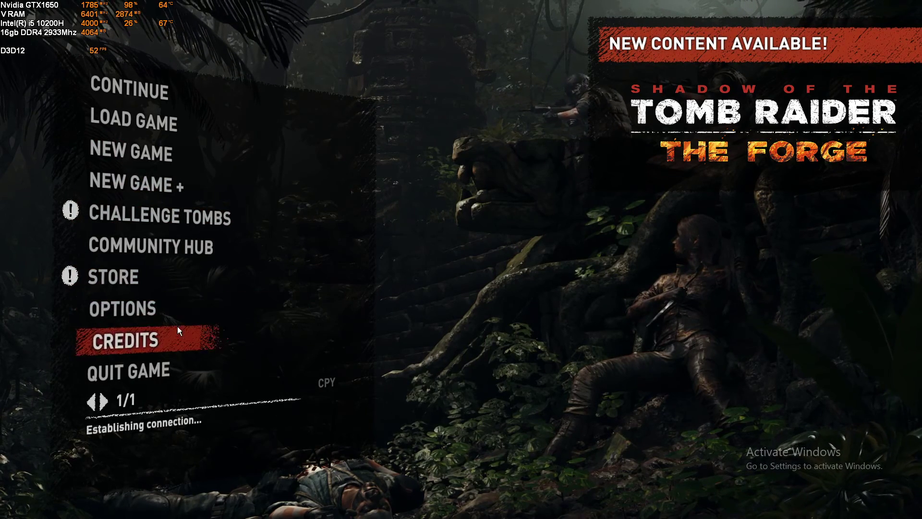
{"action": "left_click", "coordinate": [134, 369]}
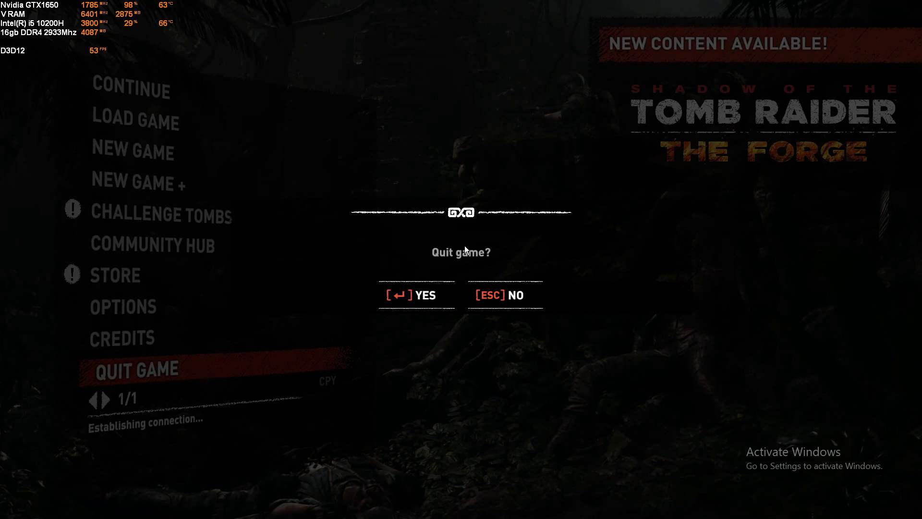
Answer YES to the Quit game? prompt to exit to the Windows desktop.
{"action": "left_click", "coordinate": [419, 295]}
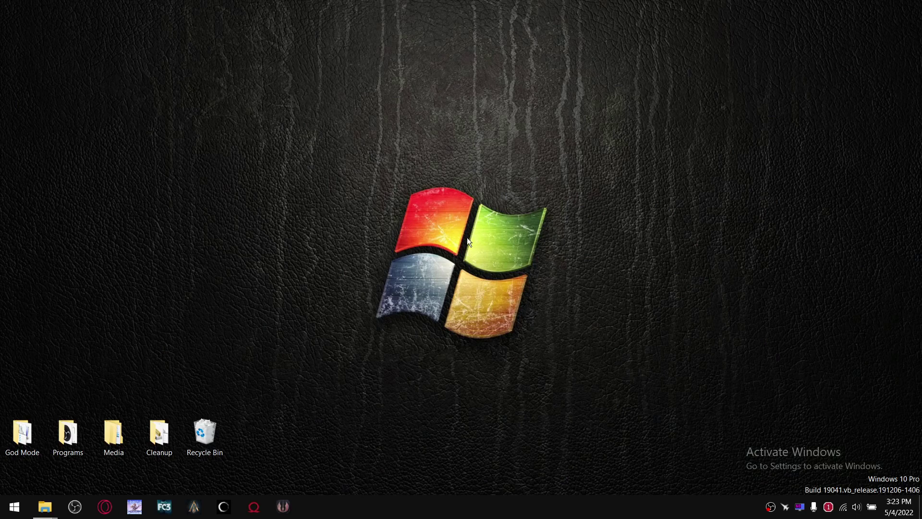